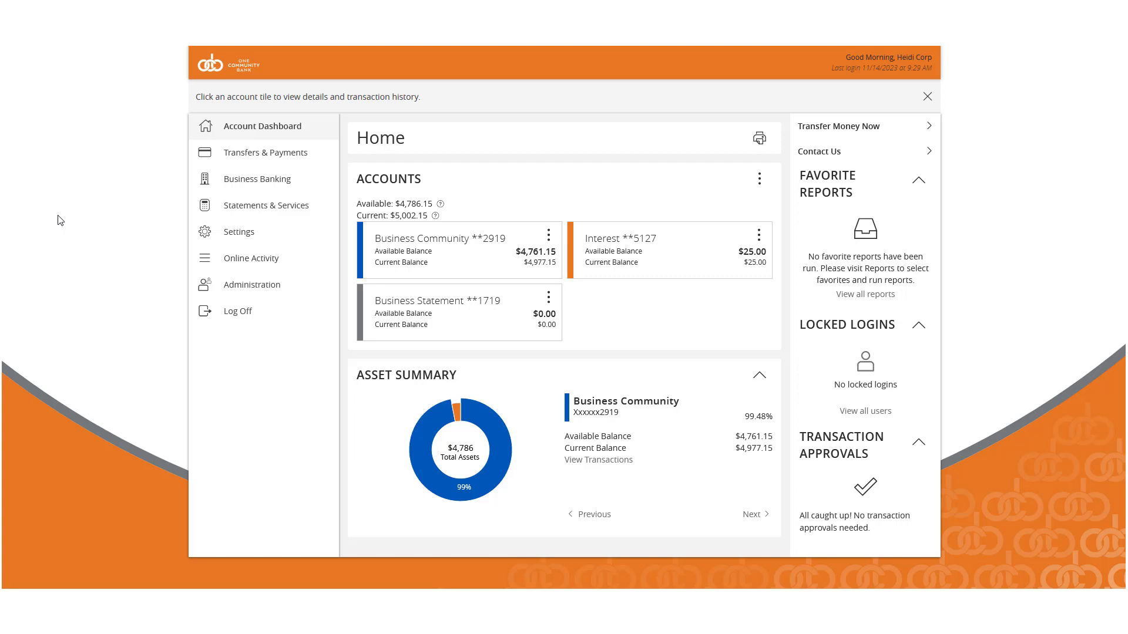
- Create a new user role named "Sample Role" in the business administration's user role management
{"action": "left_click", "coordinate": [305, 288]}
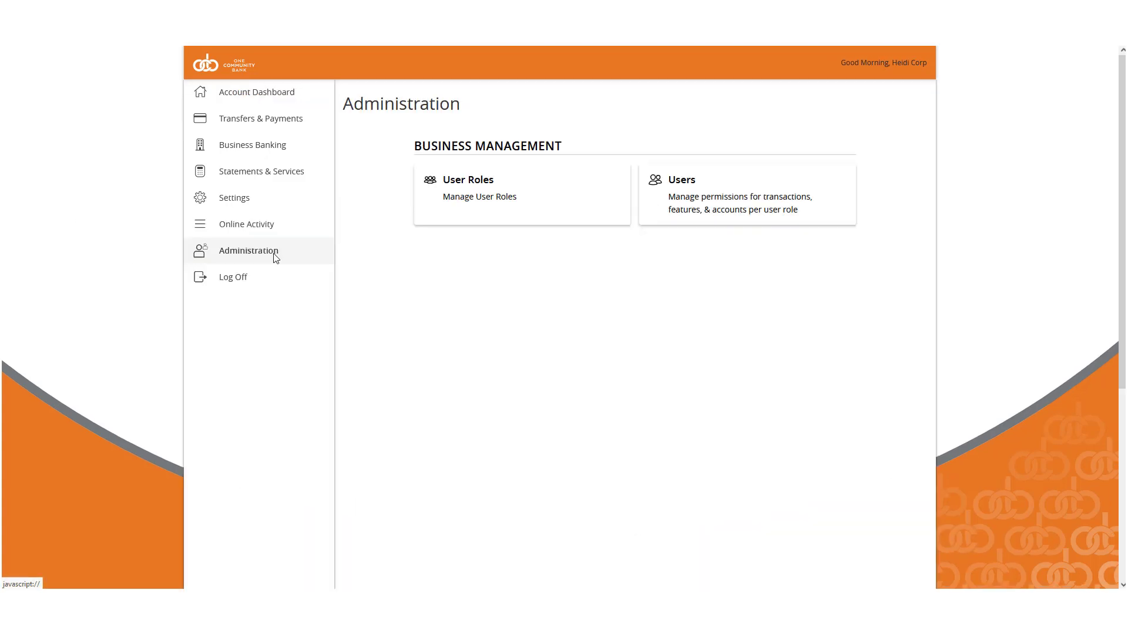
{"action": "left_click", "coordinate": [547, 218]}
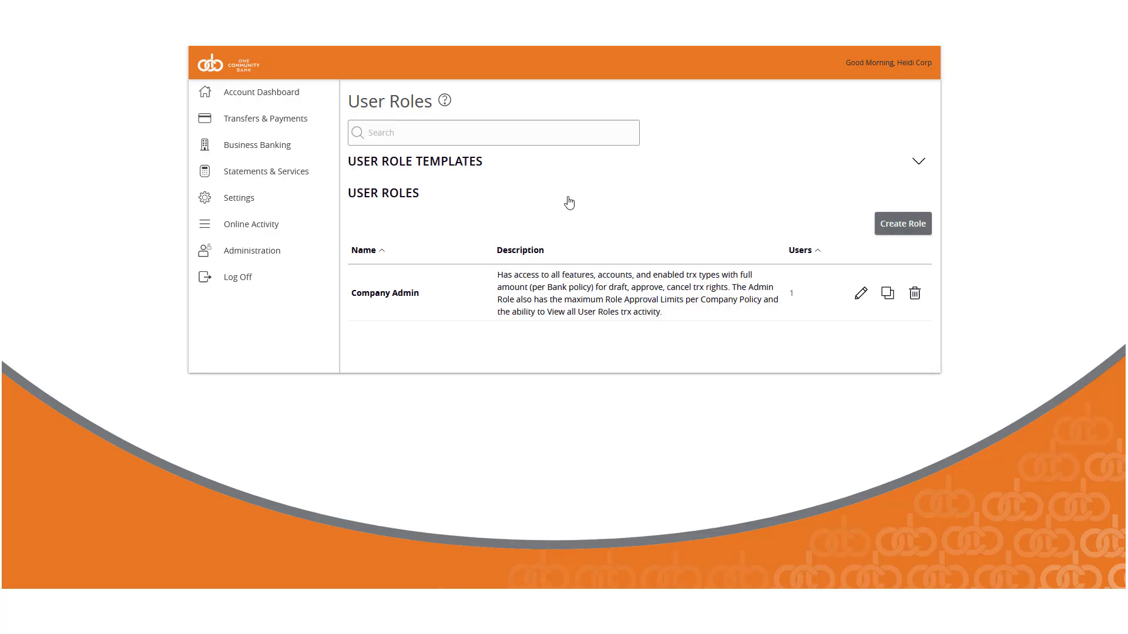
{"action": "left_click", "coordinate": [908, 228]}
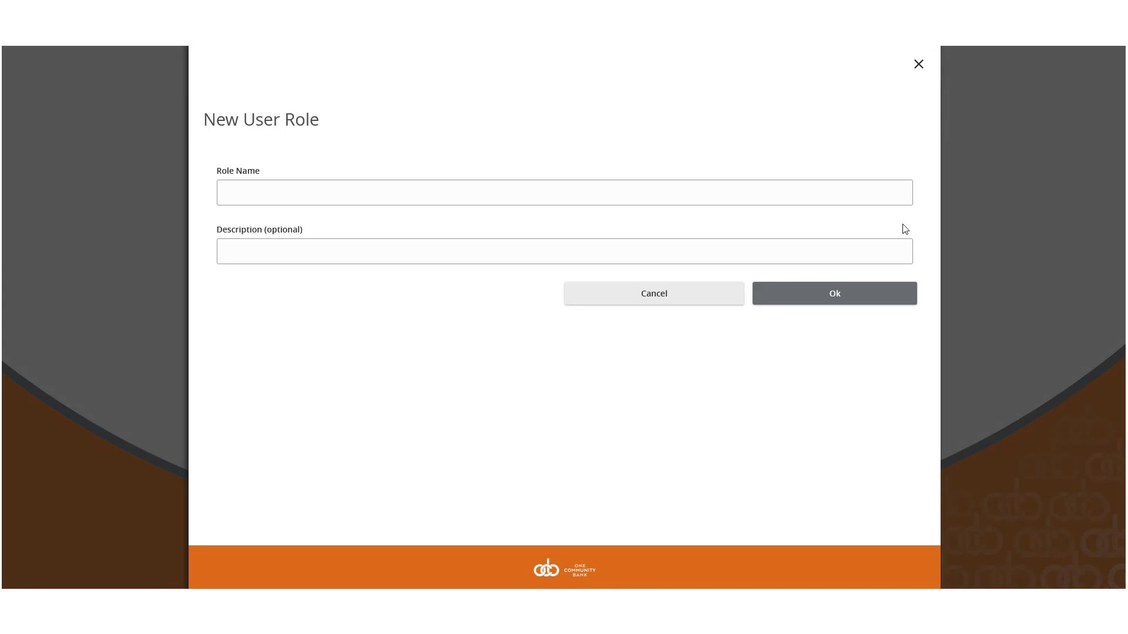
{"action": "left_click", "coordinate": [506, 199]}
{"action": "type", "text": "Sam"}
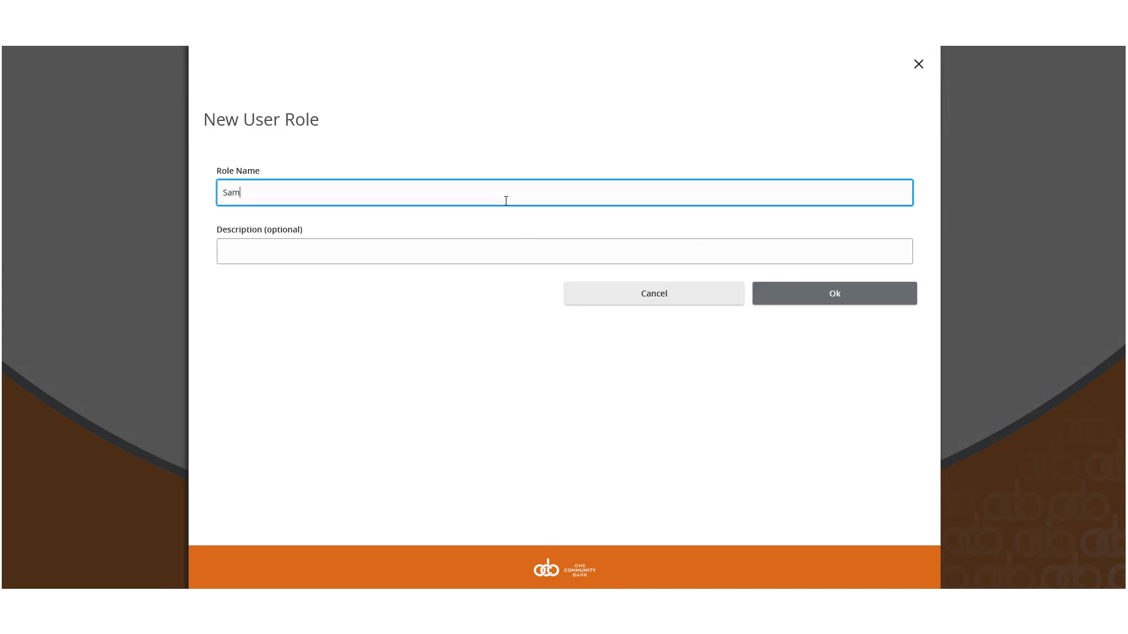
{"action": "type", "text": "ple Role"}
{"action": "left_click", "coordinate": [864, 298]}
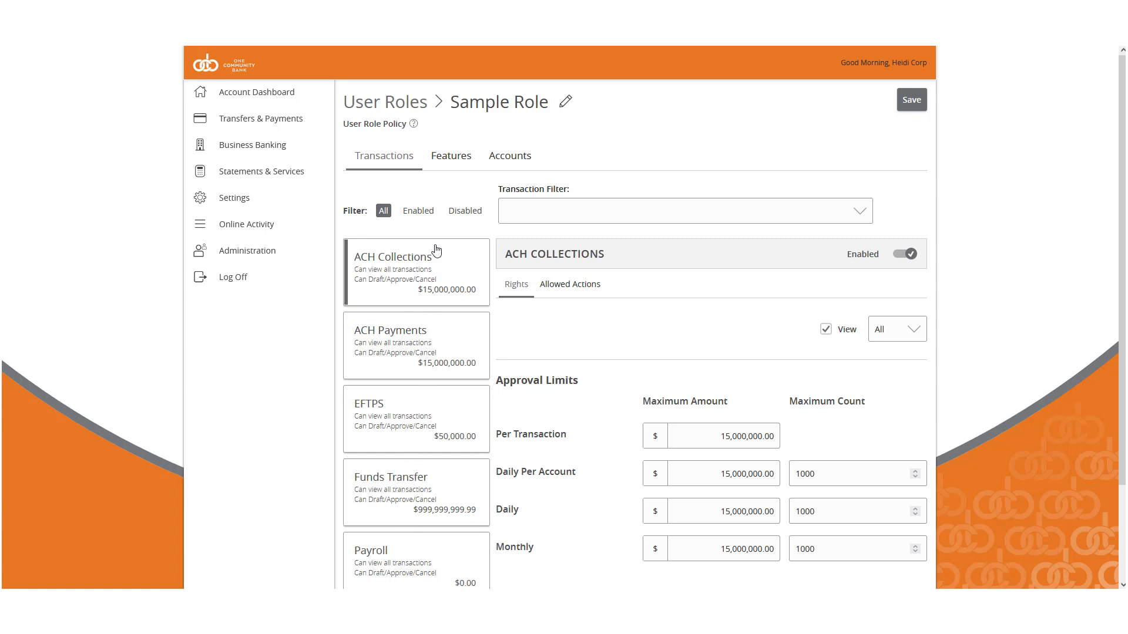
- Show the details of the allowed action for ACH Collections and open that action for editing
{"action": "left_click", "coordinate": [588, 285]}
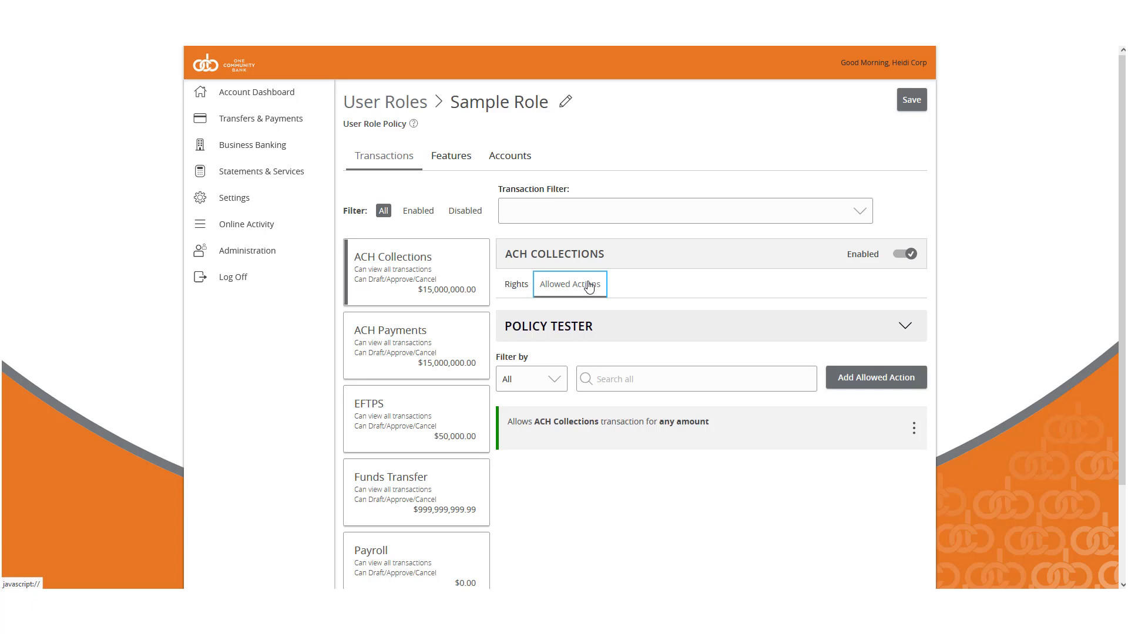
{"action": "left_click", "coordinate": [915, 431]}
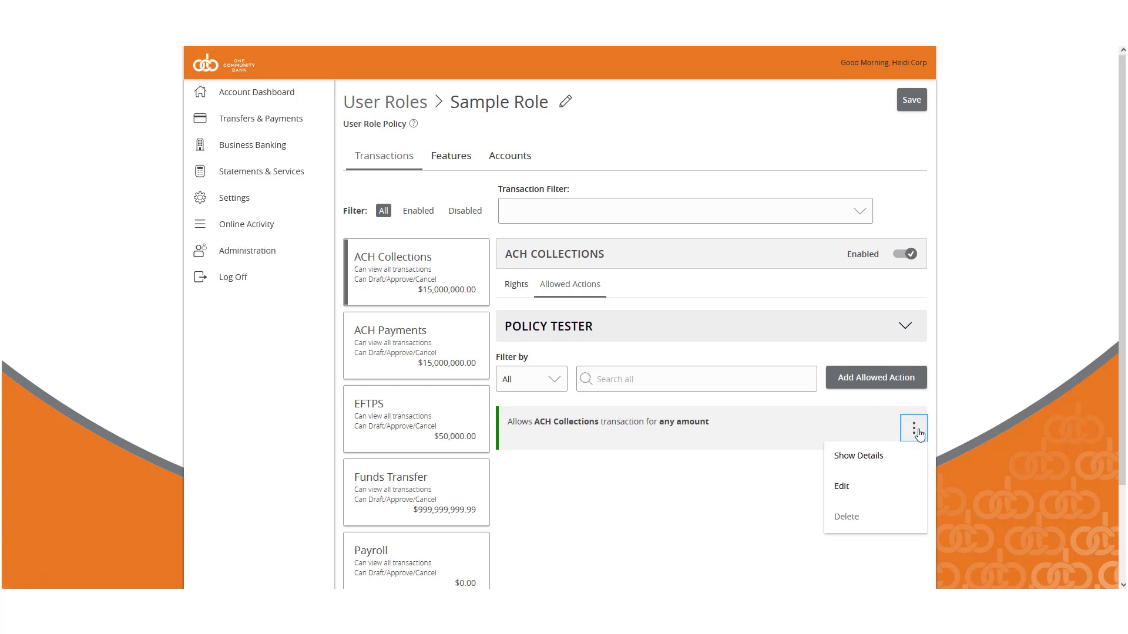
{"action": "left_click", "coordinate": [875, 456]}
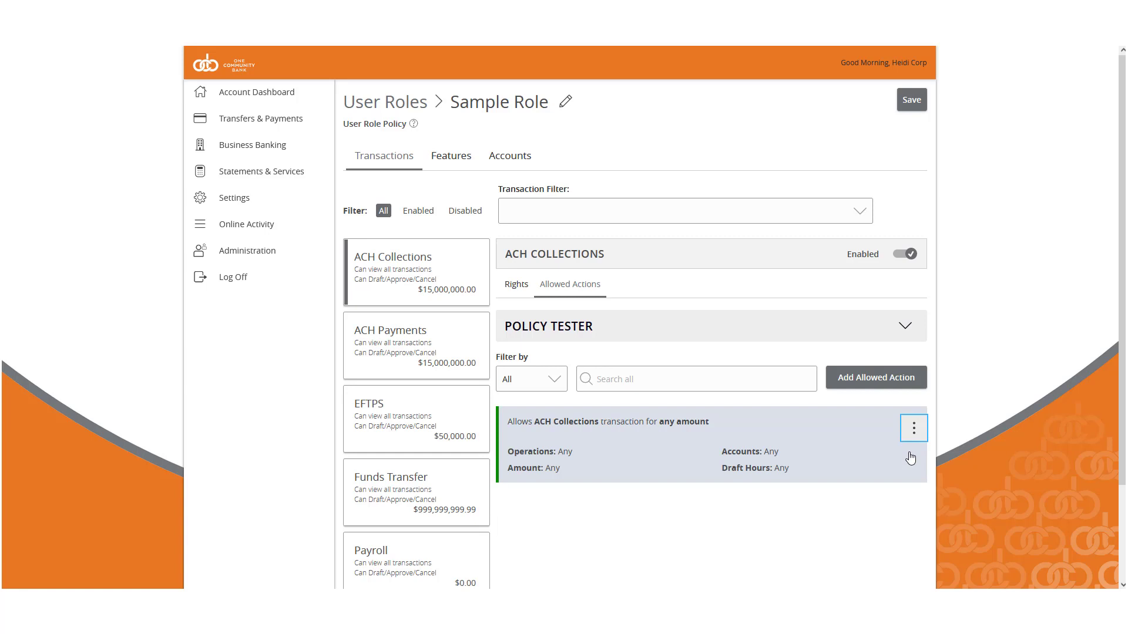
{"action": "left_click", "coordinate": [914, 428]}
{"action": "left_click", "coordinate": [900, 495]}
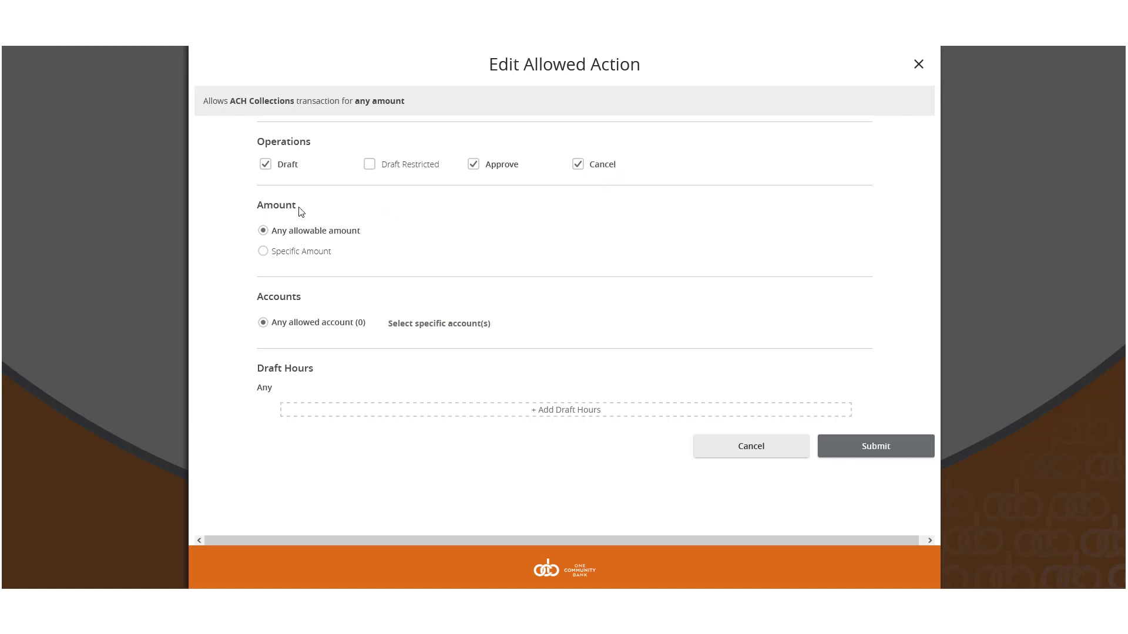
- Review the specific-amount and specific-account options of the allowed action, returning to any allowable amount and cancelling the account selection
{"action": "left_click", "coordinate": [262, 254]}
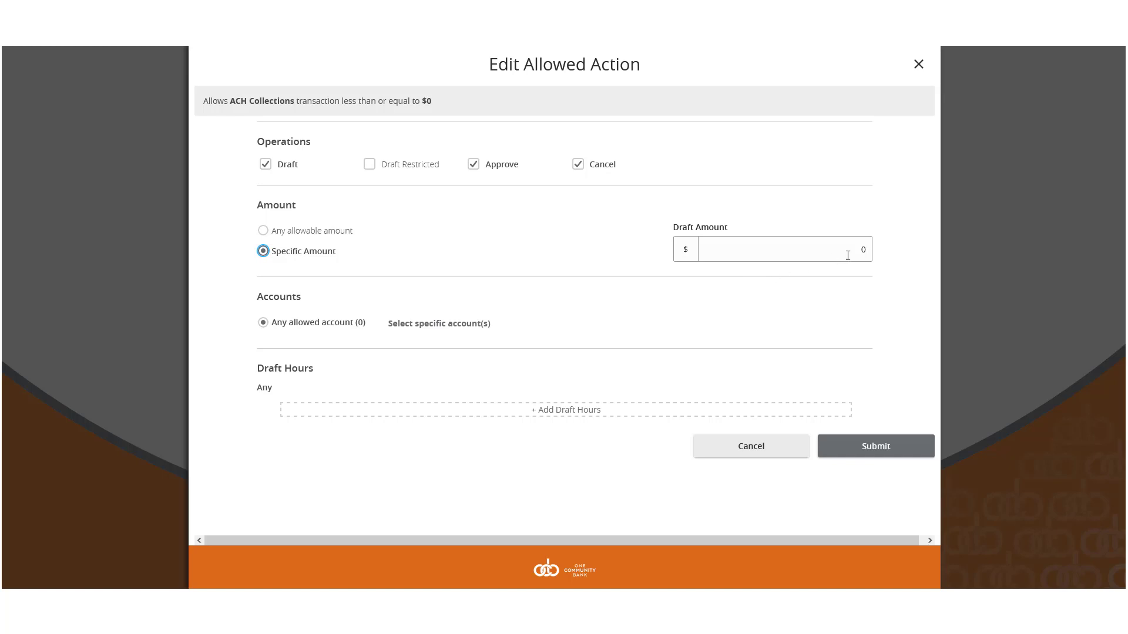
{"action": "left_click", "coordinate": [263, 232]}
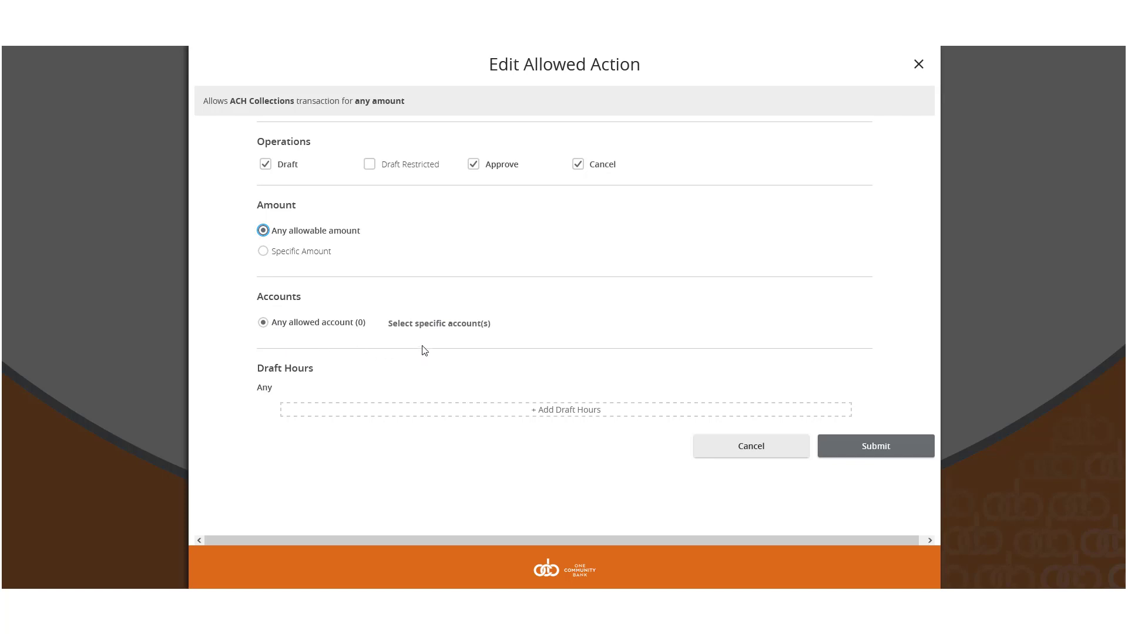
{"action": "left_click", "coordinate": [451, 328]}
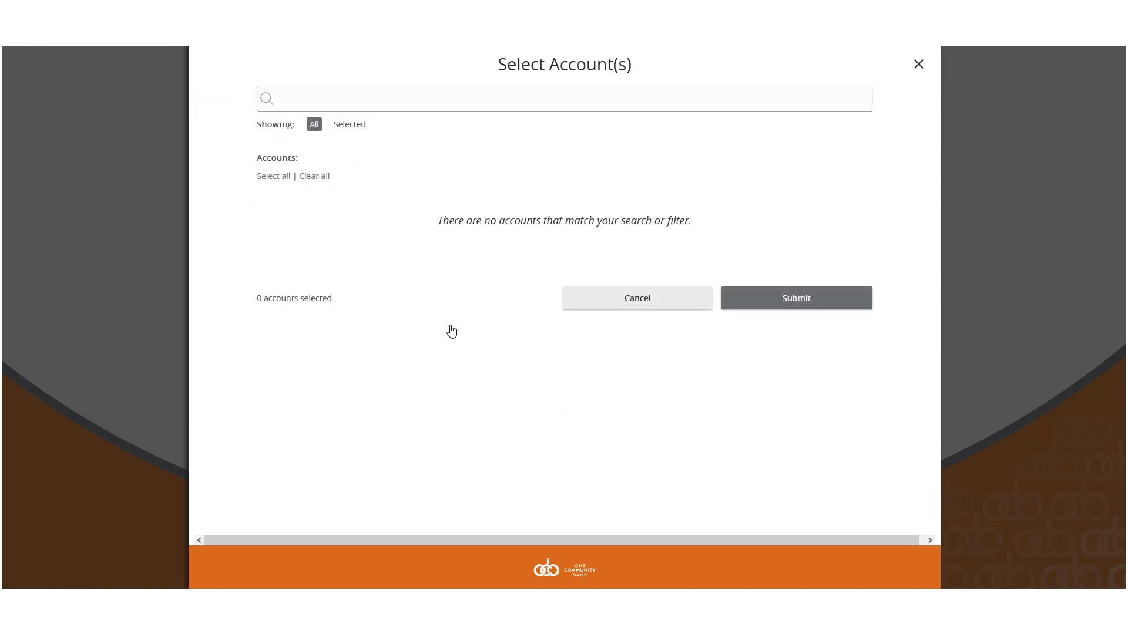
{"action": "left_click", "coordinate": [648, 307]}
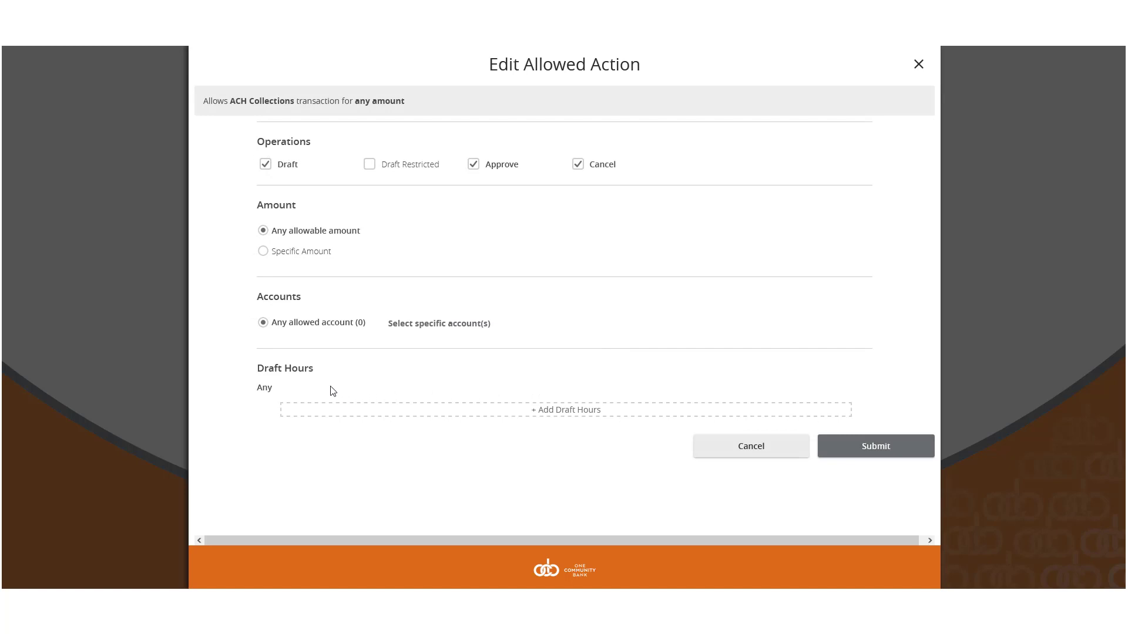
- Examine the day, start hour and end hour choices for draft hours, discard the blank entry and submit the allowed action
{"action": "left_click", "coordinate": [542, 414]}
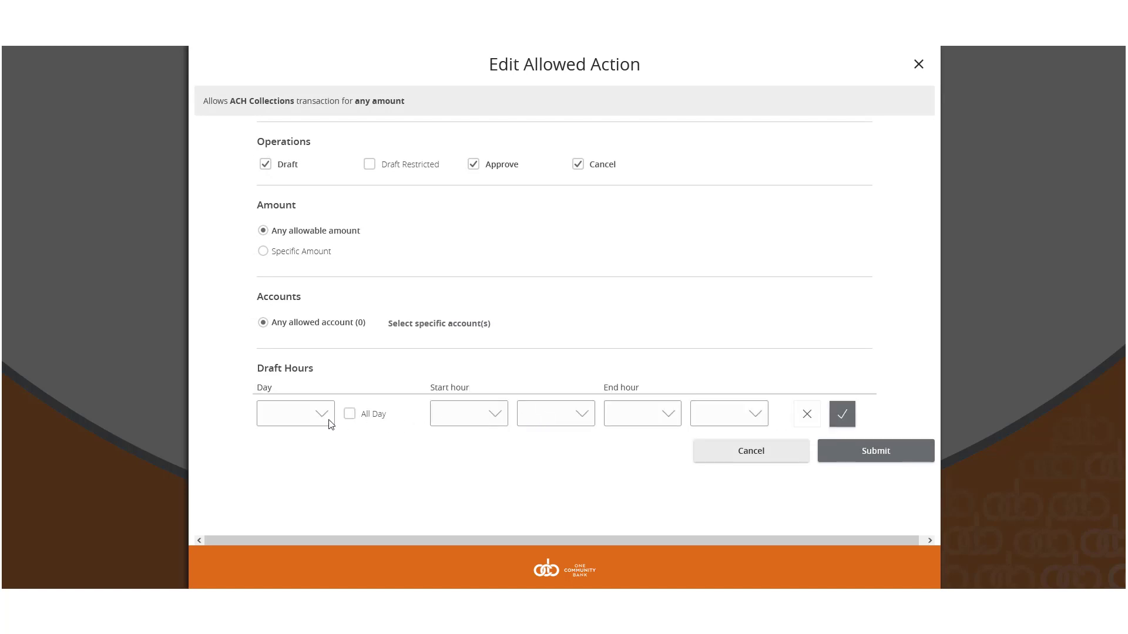
{"action": "left_click", "coordinate": [328, 421]}
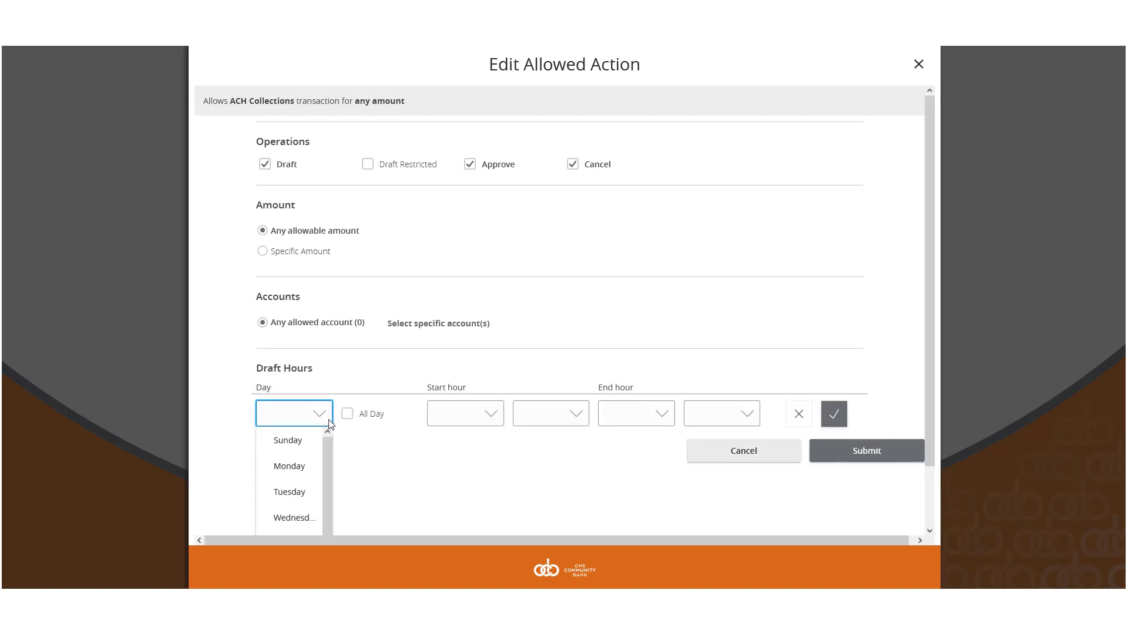
{"action": "left_click", "coordinate": [492, 420]}
{"action": "left_click", "coordinate": [579, 418]}
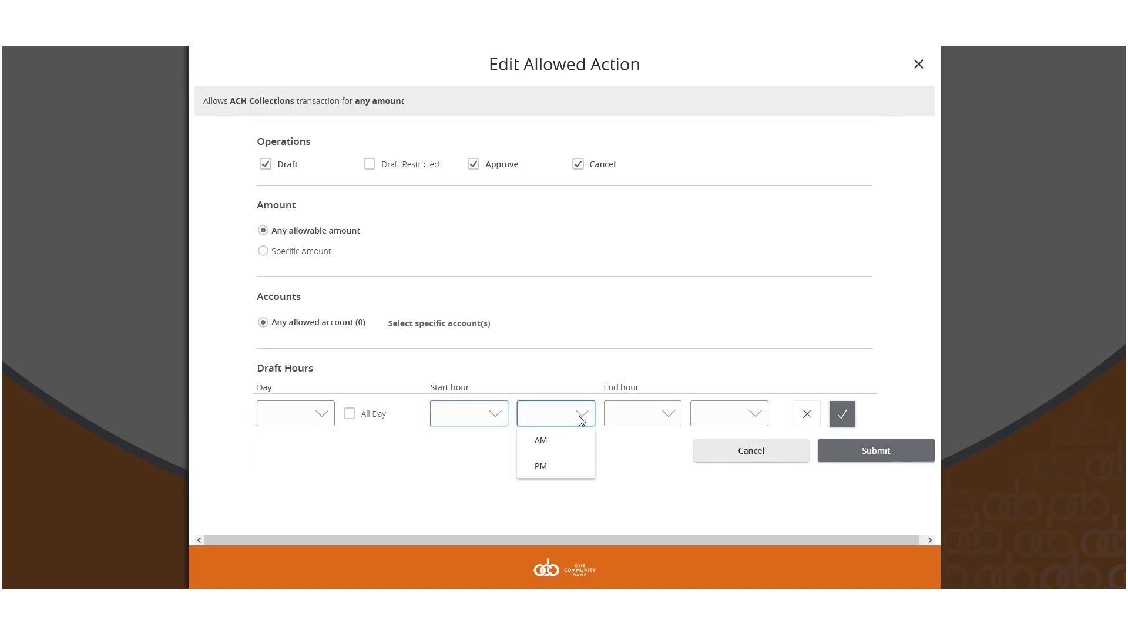
{"action": "left_click", "coordinate": [672, 419]}
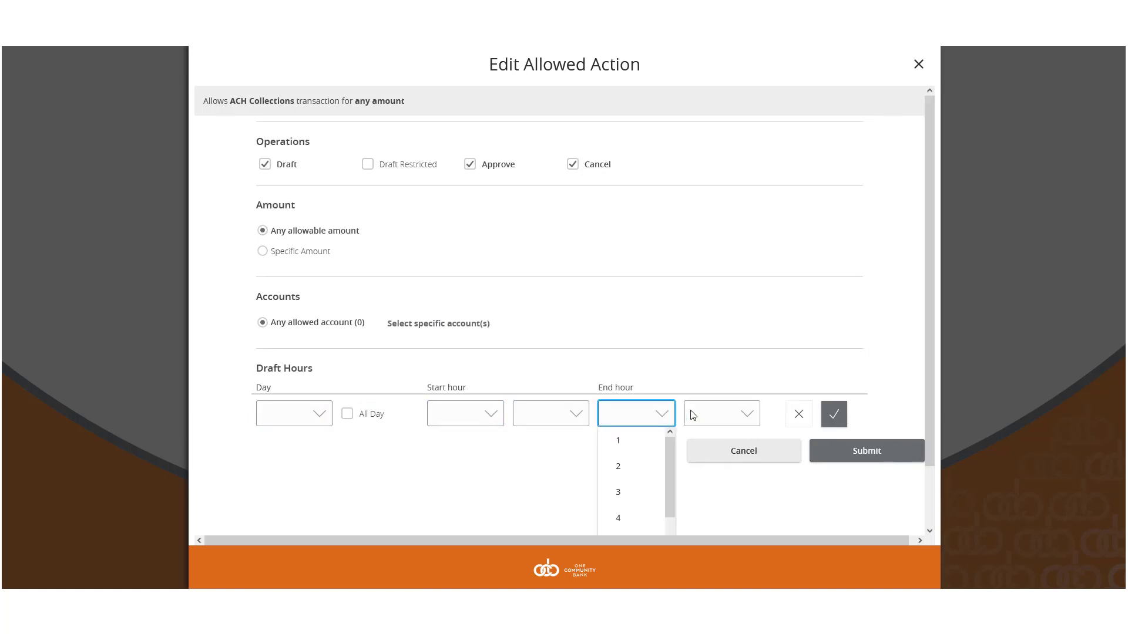
{"action": "left_click", "coordinate": [749, 414]}
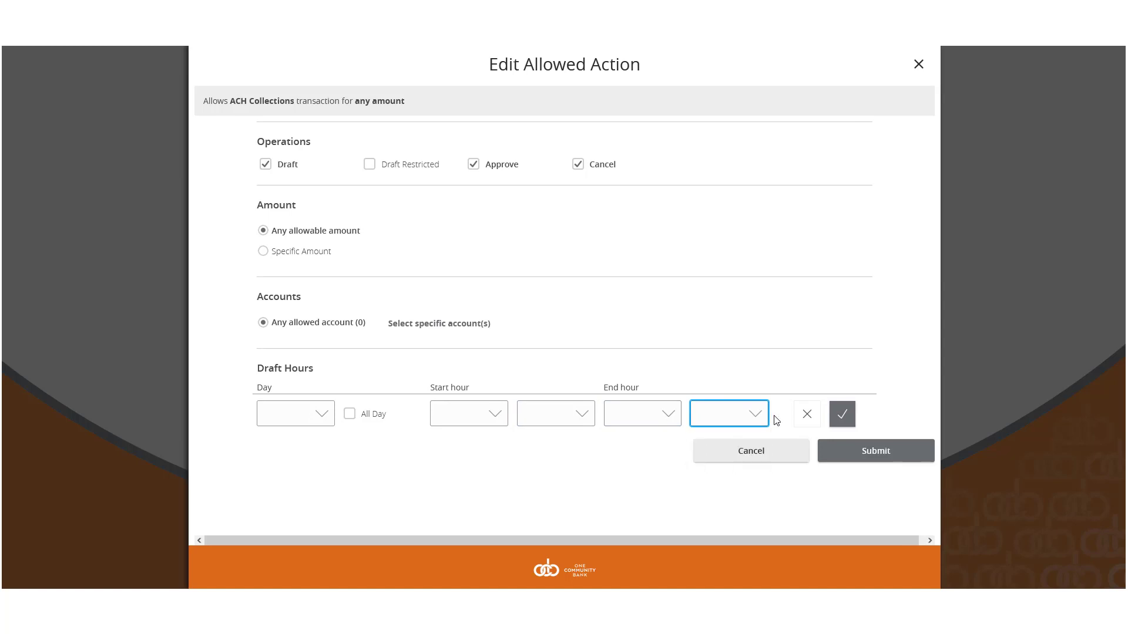
{"action": "left_click", "coordinate": [805, 422]}
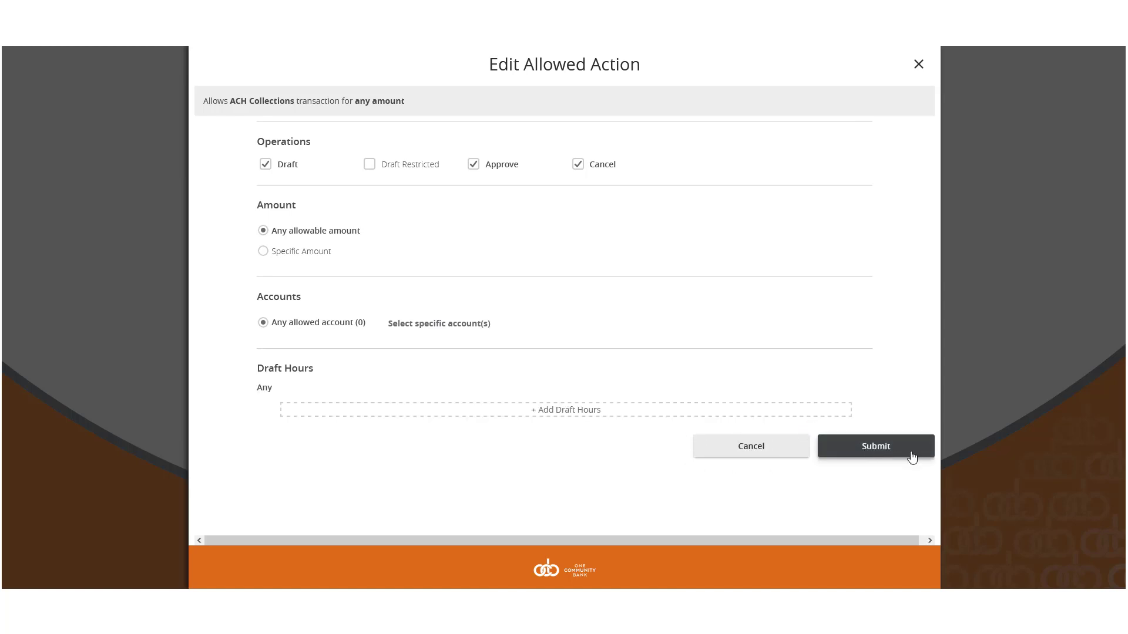
{"action": "left_click", "coordinate": [875, 446]}
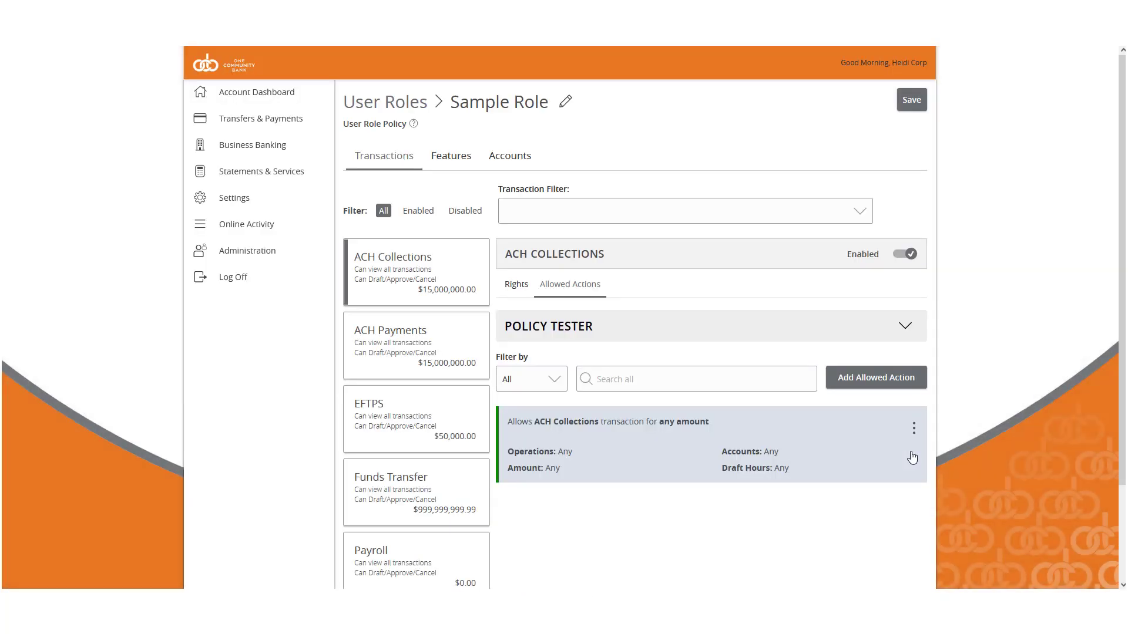
- Look over the policy tester's fields, and examine the view options in the ACH Collections rights
{"action": "left_click", "coordinate": [909, 332]}
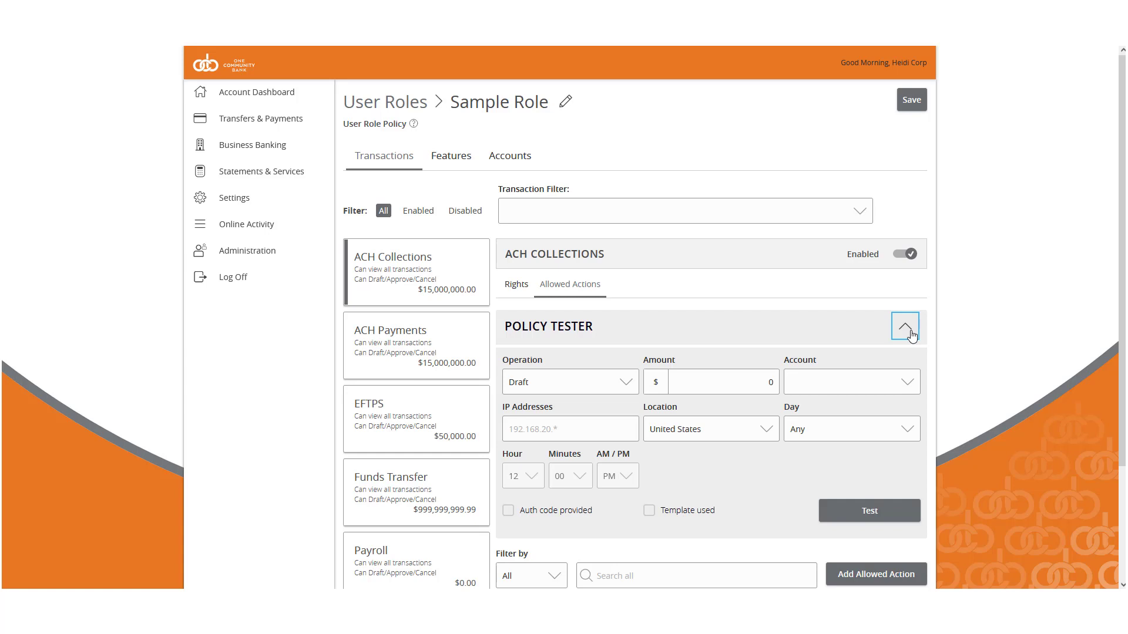
{"action": "left_click", "coordinate": [911, 336]}
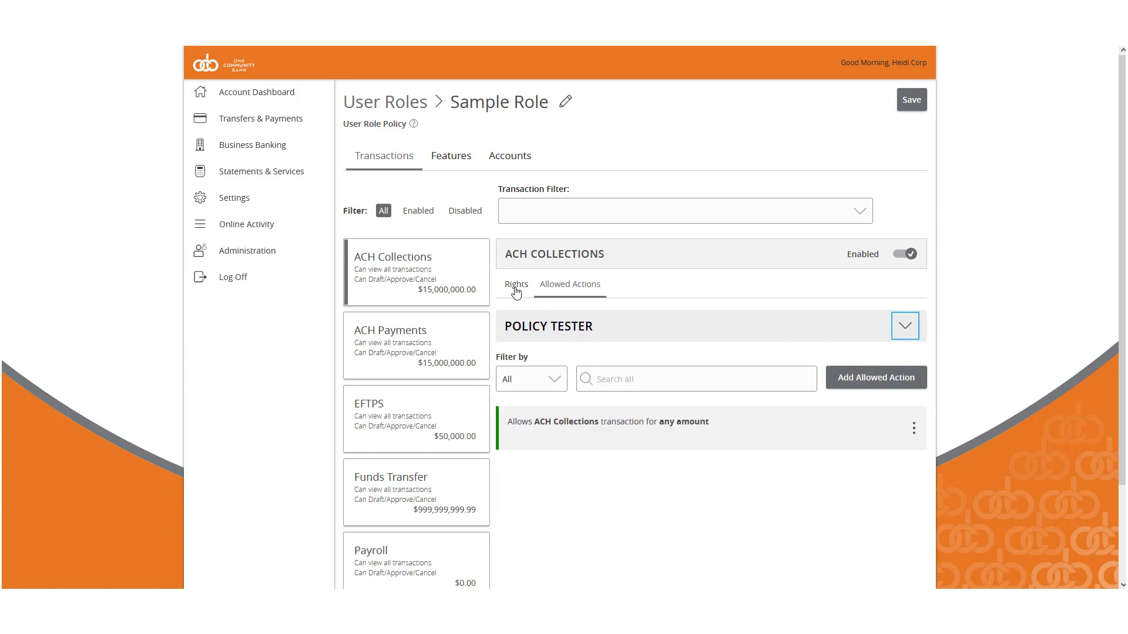
{"action": "left_click", "coordinate": [516, 287]}
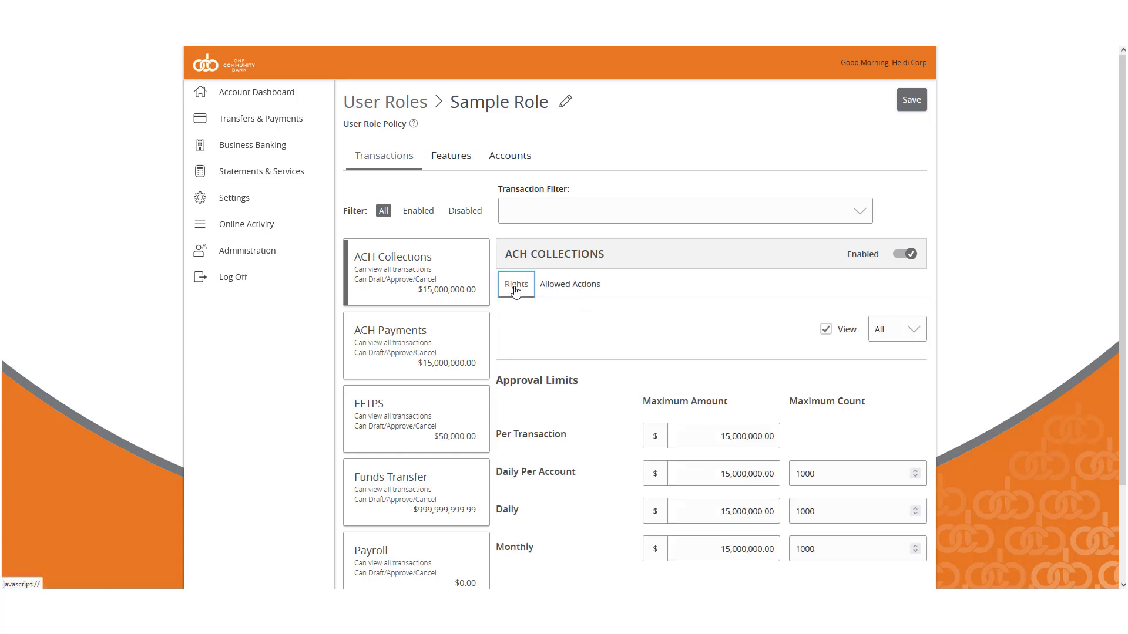
{"action": "left_click", "coordinate": [920, 336]}
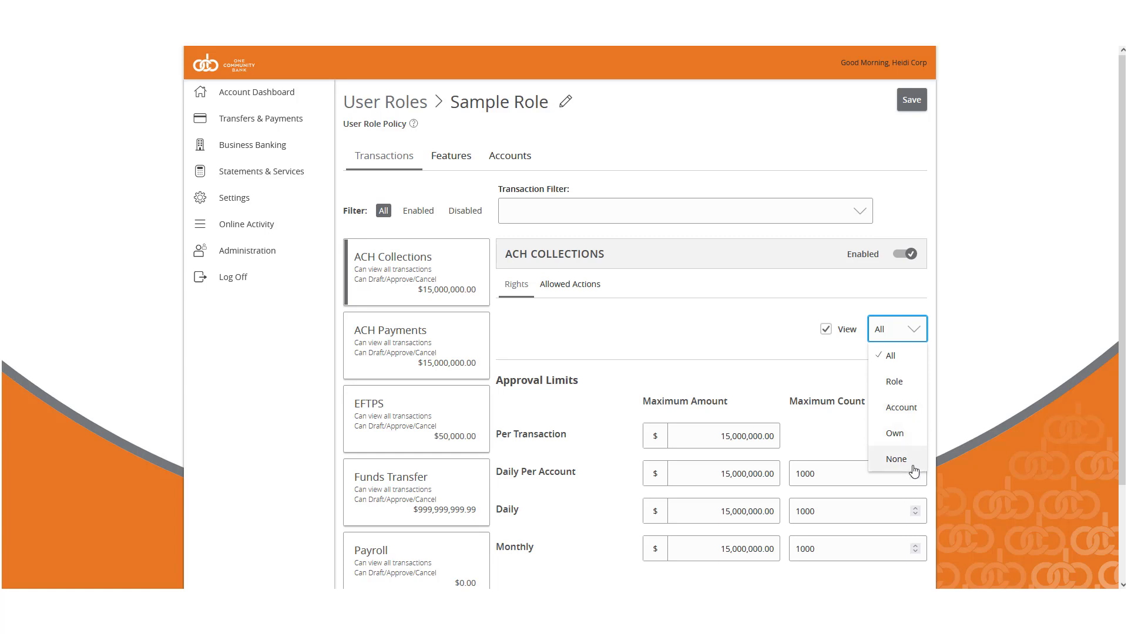
{"action": "left_click", "coordinate": [919, 335]}
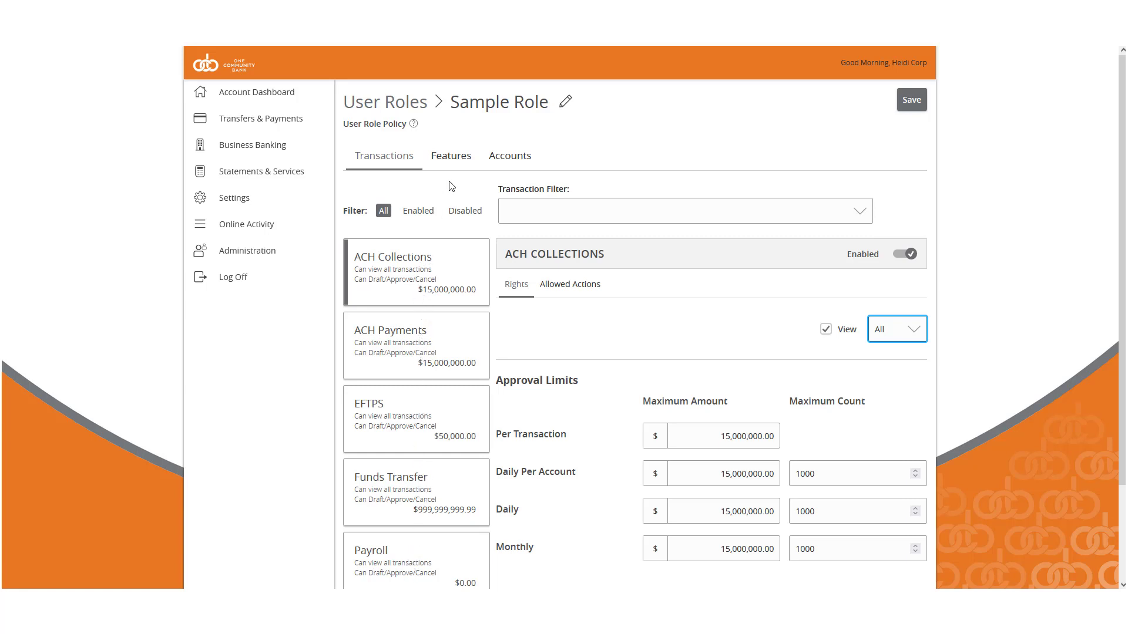
- Enable the role's features Access to all payment templates, Manage Subsidiaries, Recipient upload from batch and Manage Users
{"action": "left_click", "coordinate": [457, 163]}
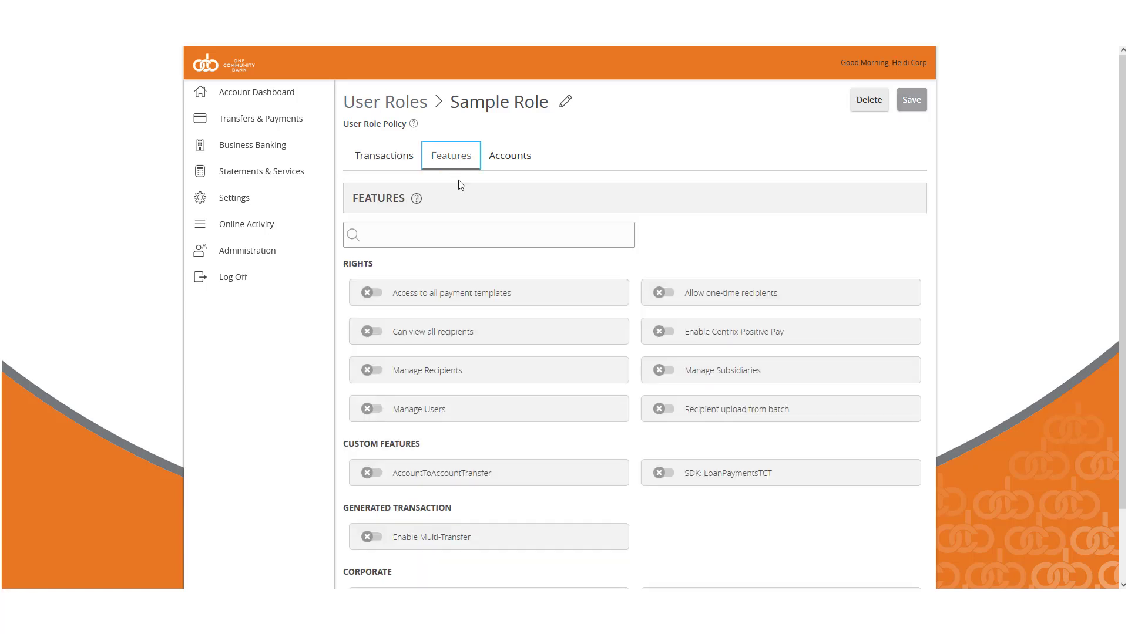
{"action": "left_click", "coordinate": [493, 293]}
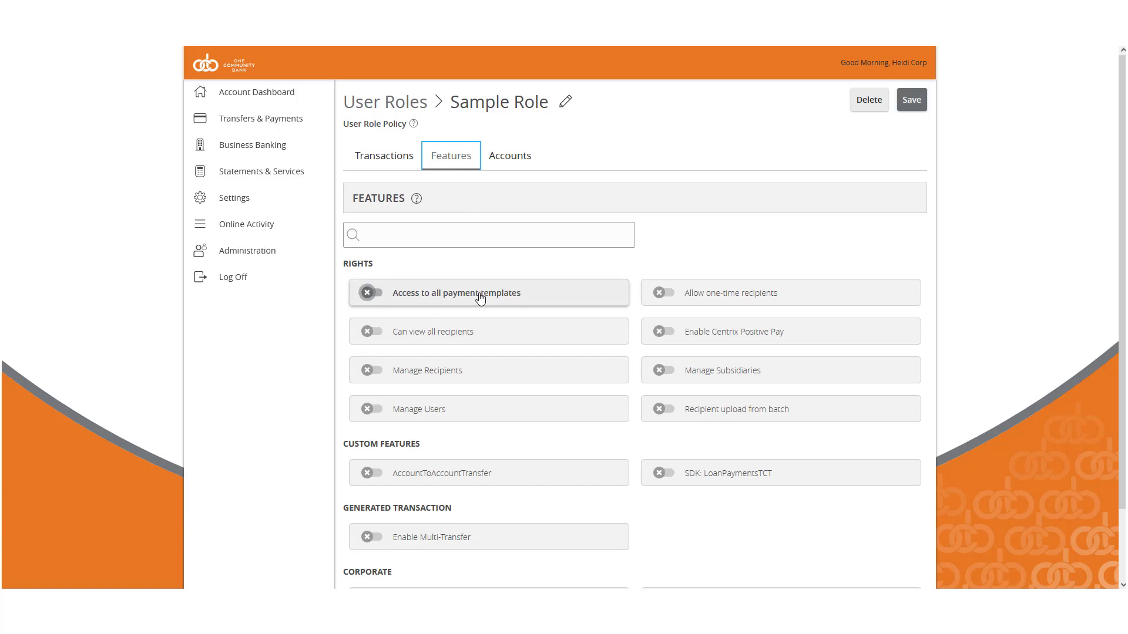
{"action": "left_click", "coordinate": [712, 371]}
{"action": "left_click", "coordinate": [717, 410]}
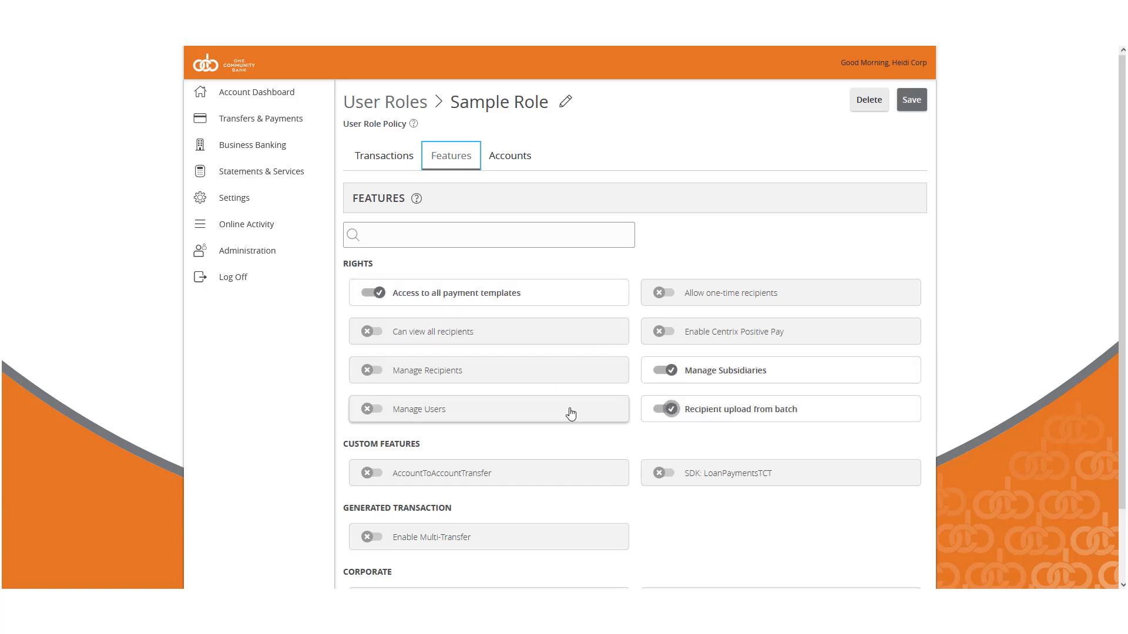
{"action": "left_click", "coordinate": [486, 413]}
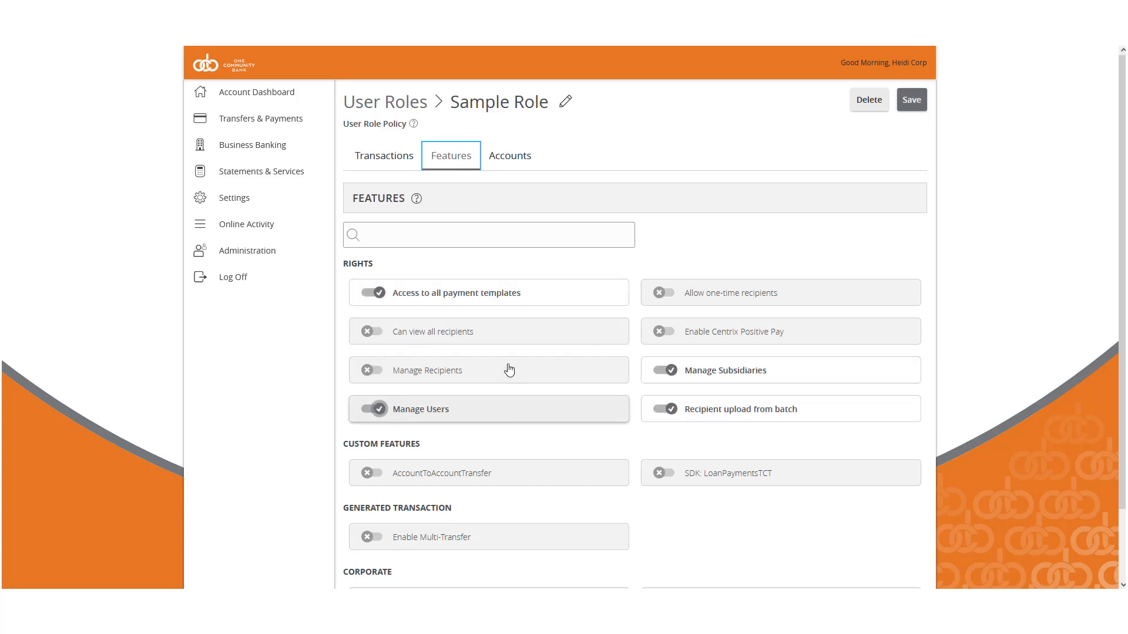
- Grant the role withdraw and view rights on all accounts
{"action": "left_click", "coordinate": [509, 161]}
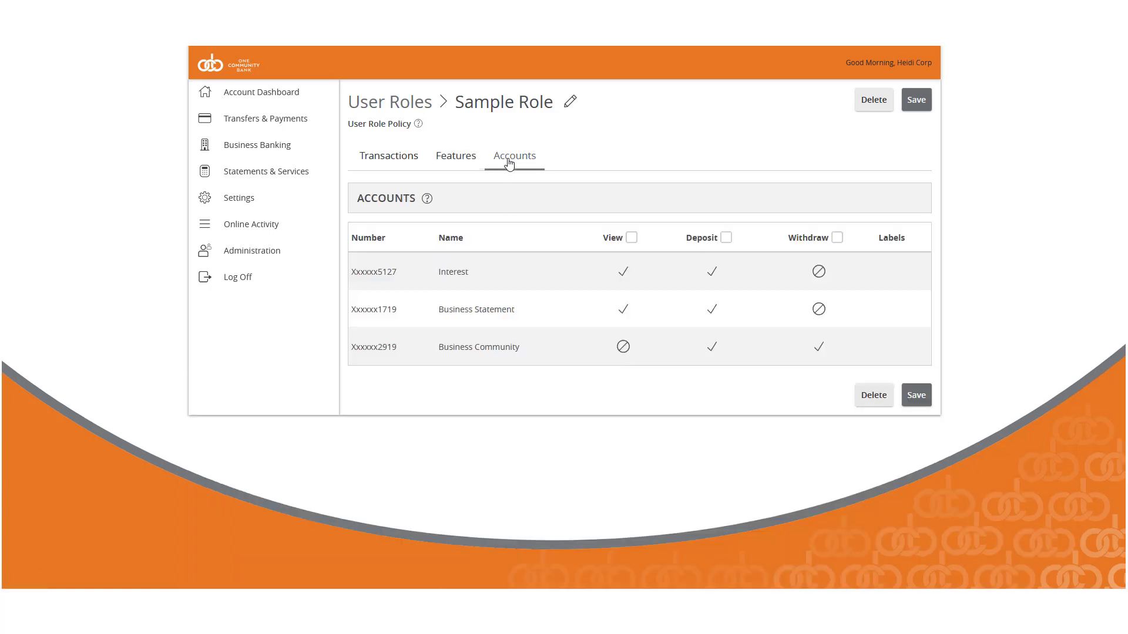
{"action": "left_click", "coordinate": [622, 275]}
{"action": "left_click", "coordinate": [836, 238]}
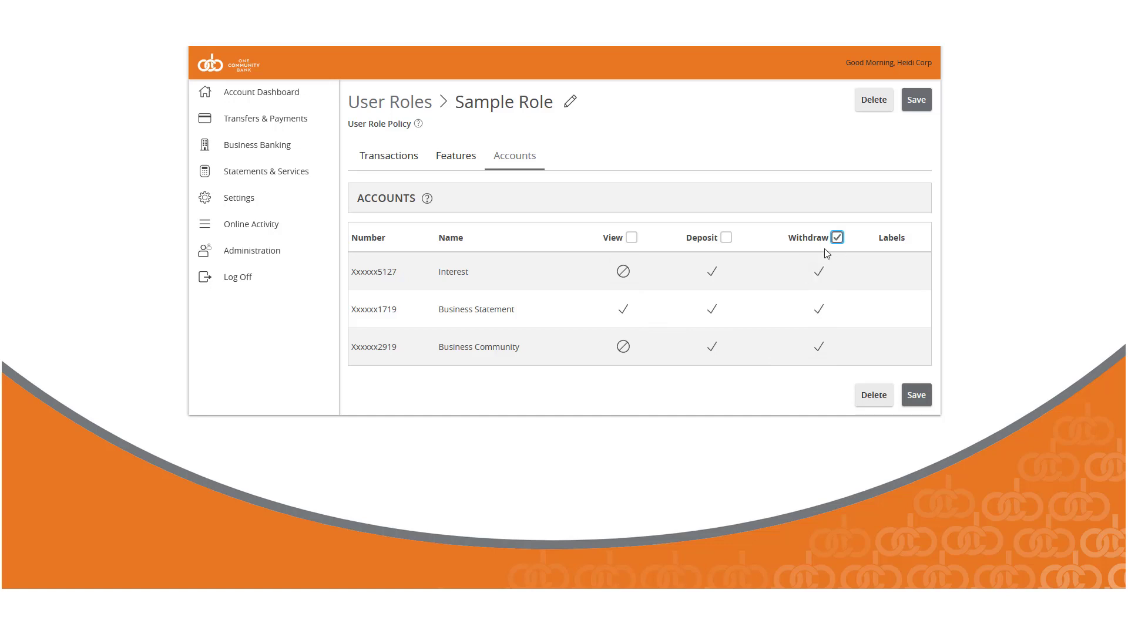
{"action": "left_click", "coordinate": [629, 239]}
- Save the Sample Role policy, dismiss the confirmation and return to the list of user roles
{"action": "left_click", "coordinate": [918, 103]}
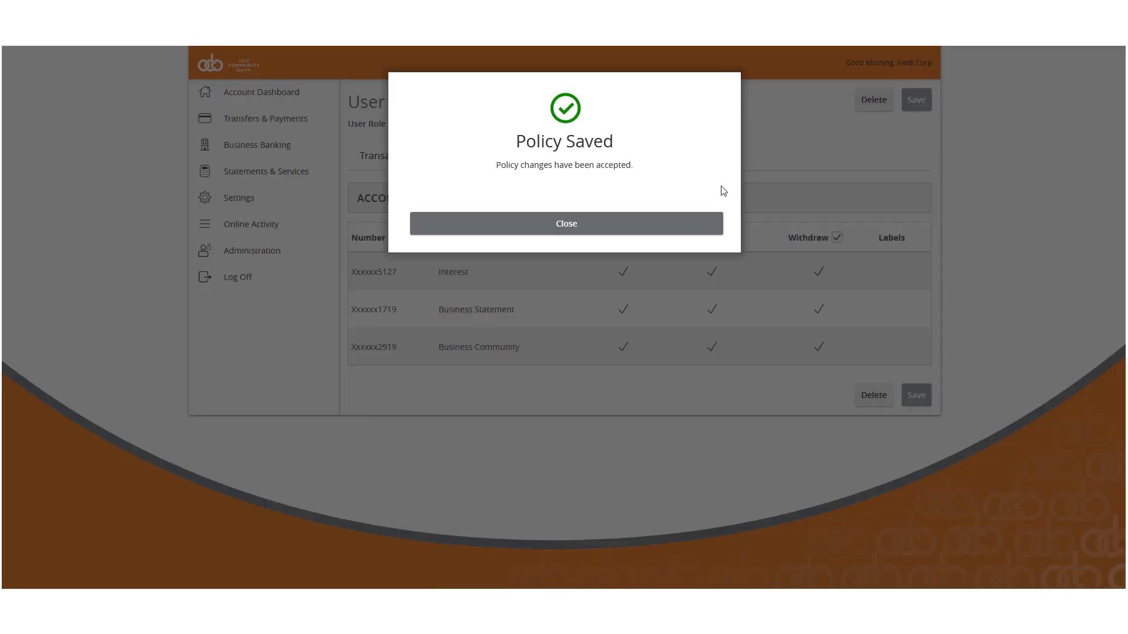
{"action": "left_click", "coordinate": [637, 222]}
{"action": "left_click", "coordinate": [405, 109]}
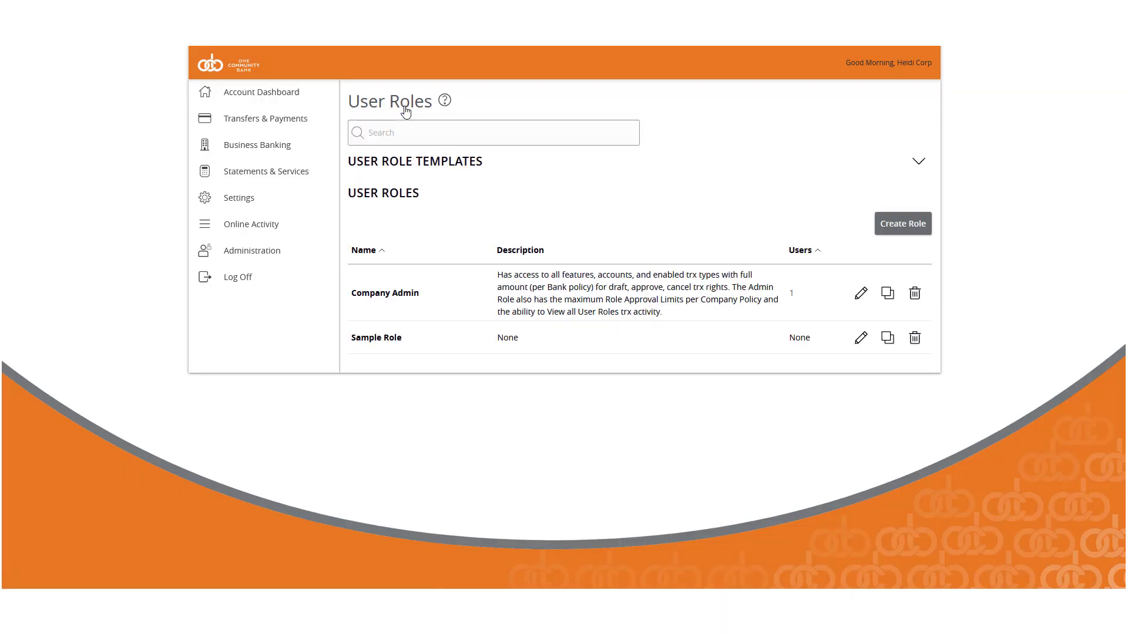